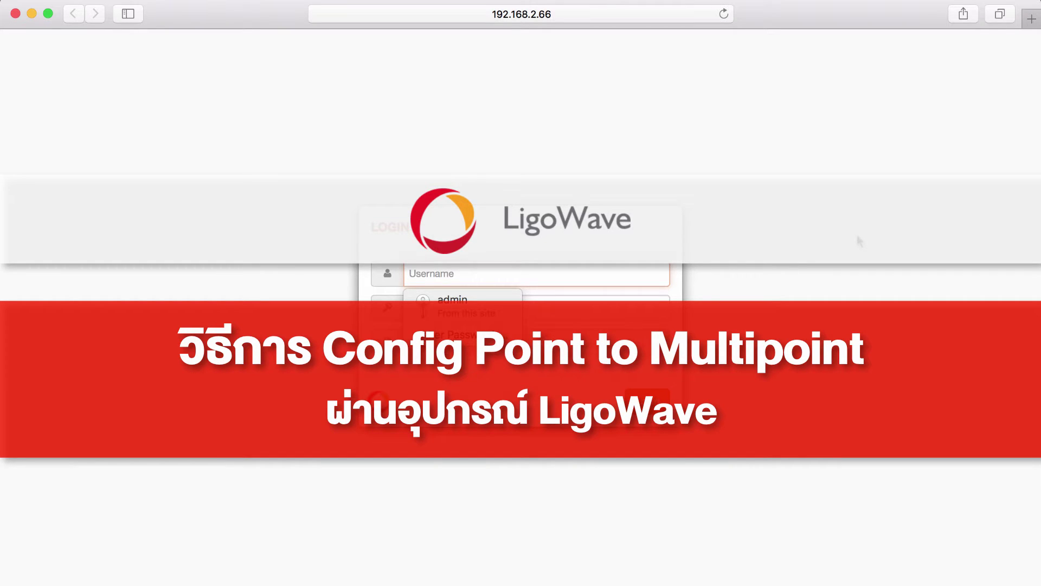
Step: Log in to the radio as admin with the account password
text(admin)
key(Tab)
text(admin)
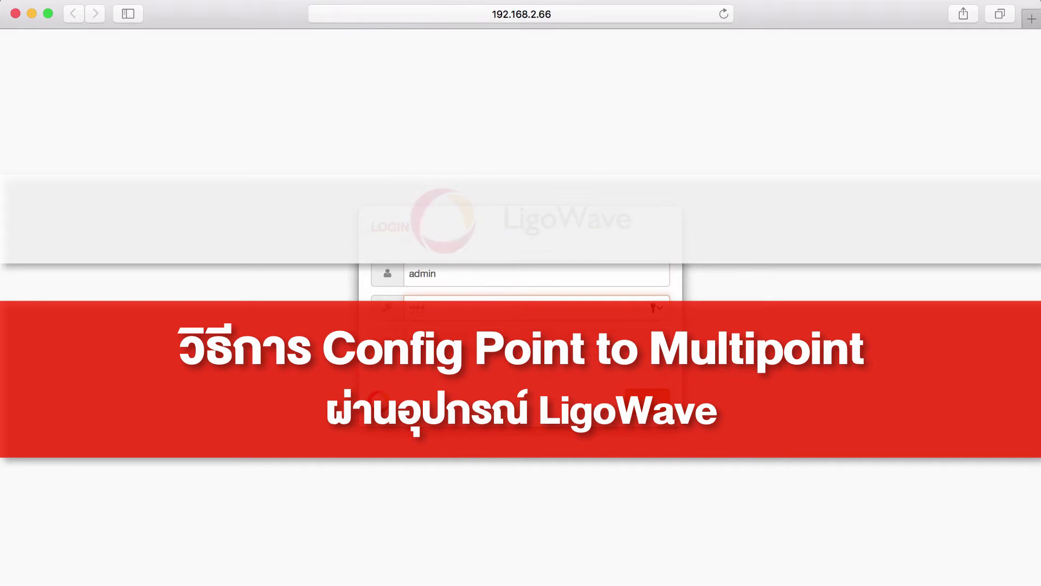
key(Return)
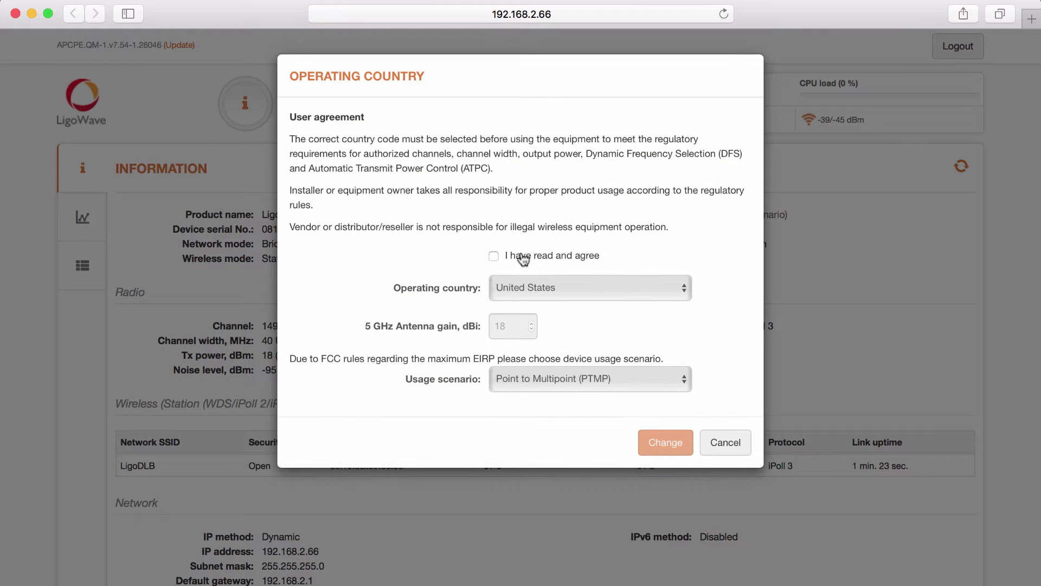
Step: Agree to the United States Point-to-Multipoint operating country terms and apply them, twice
click(512, 255)
click(663, 444)
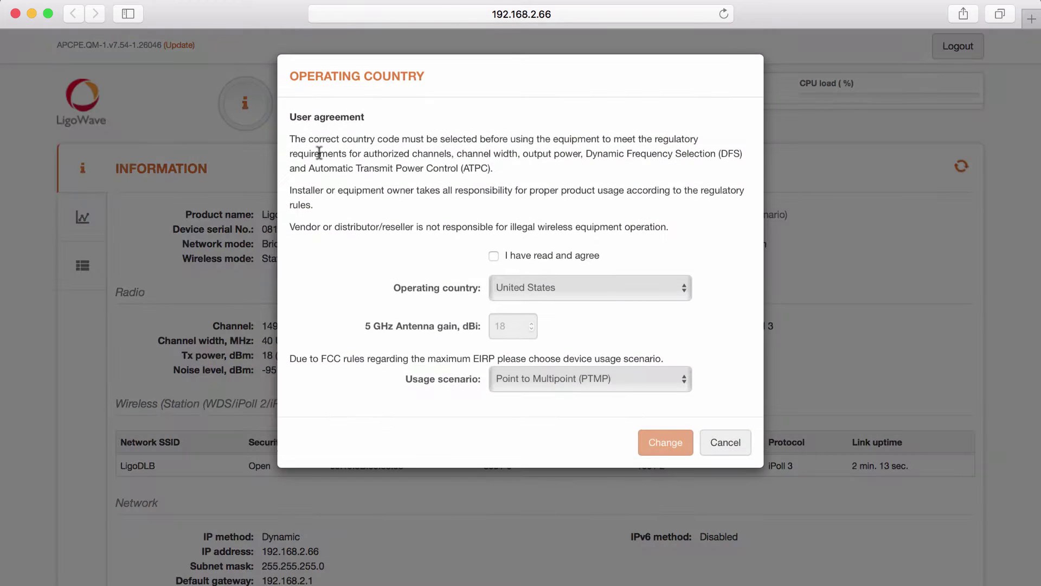
click(496, 256)
click(684, 444)
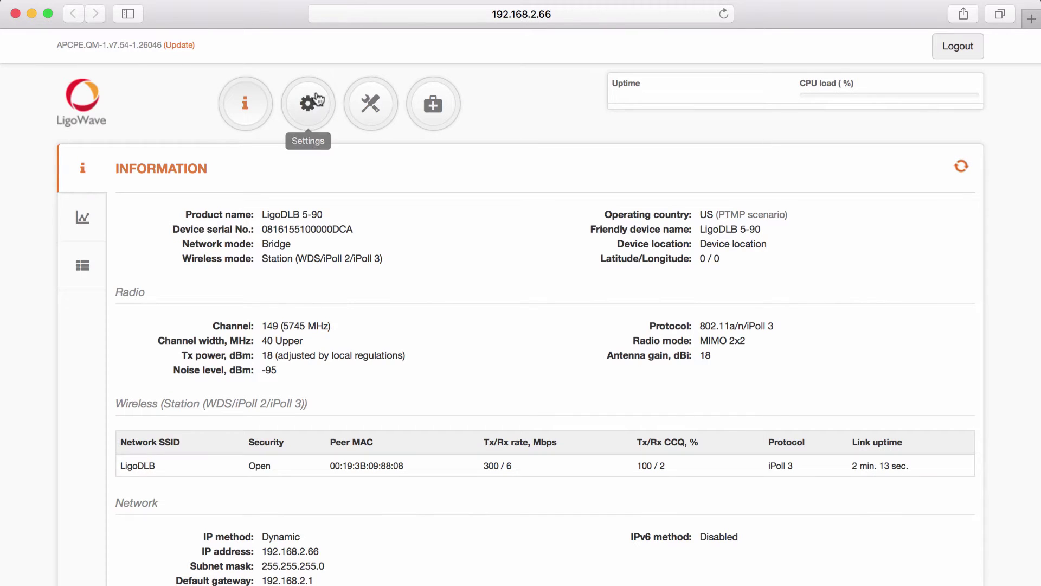
Step: Lower Tx power to 3 dBm, set static IP 192.168.2.69, and save the changes
click(317, 100)
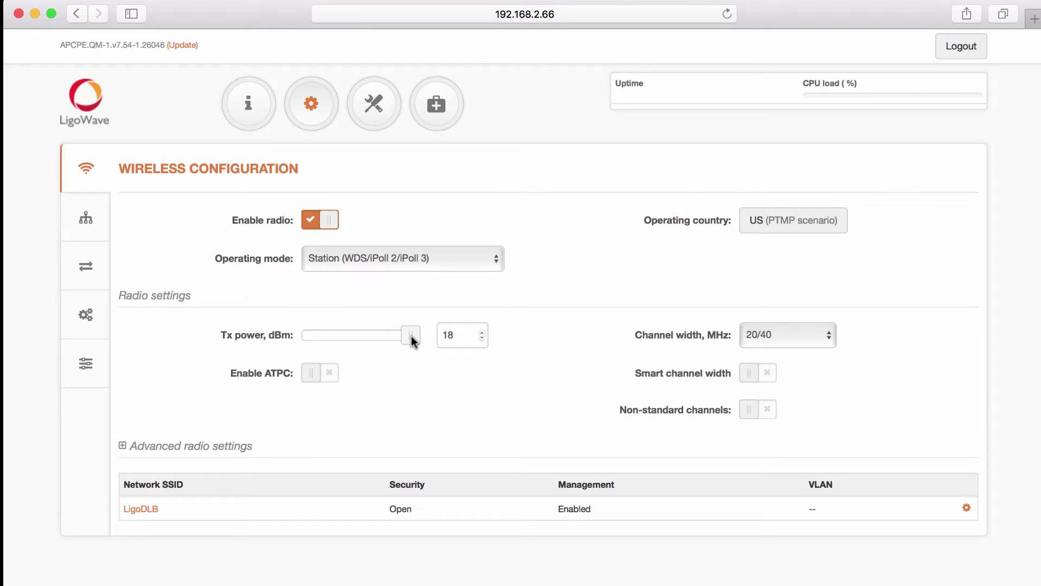
drag(412, 340, 302, 336)
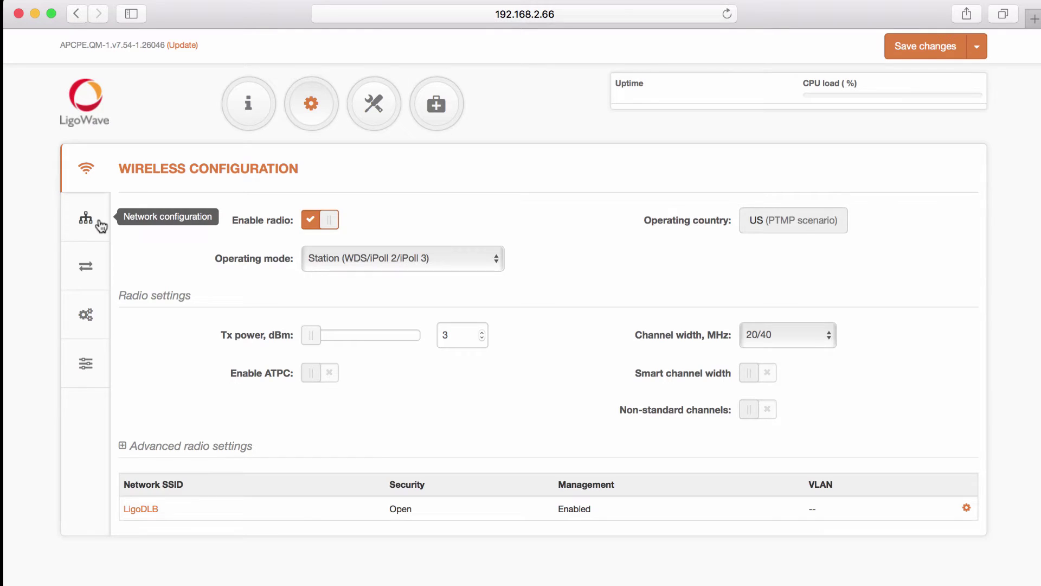
click(100, 224)
click(346, 431)
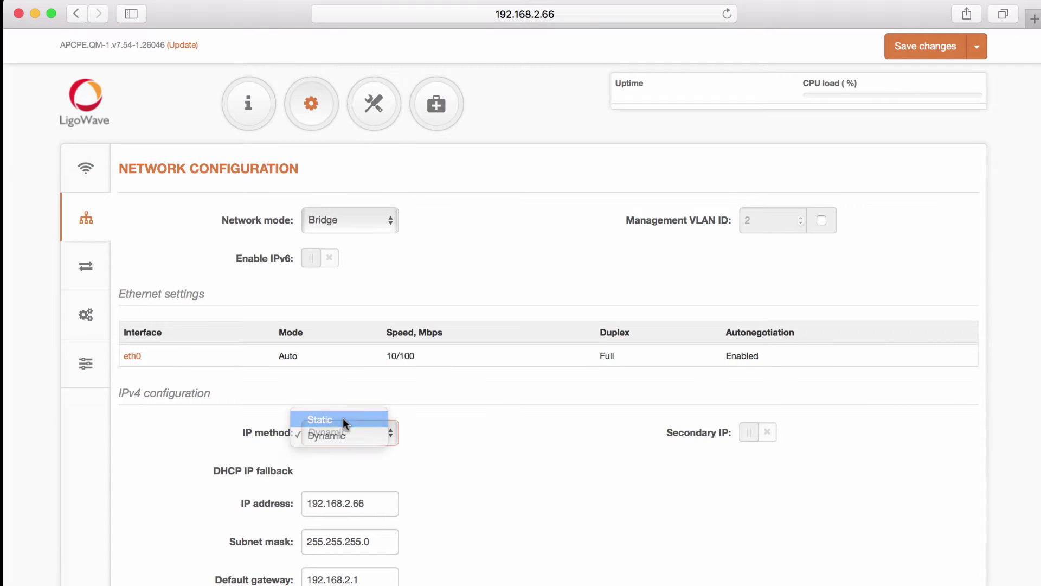
click(343, 418)
click(370, 470)
key(BackSpace)
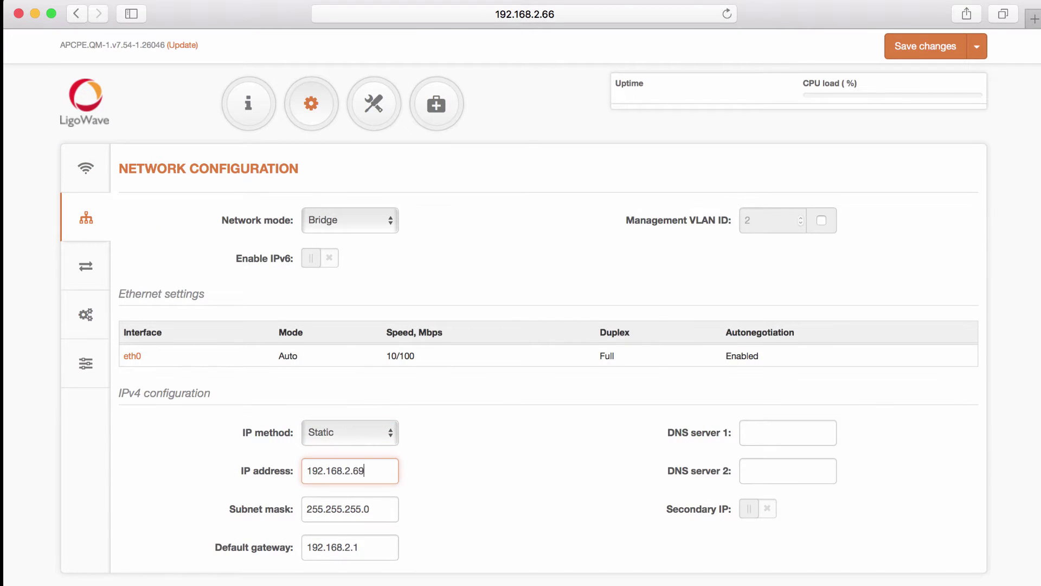
click(477, 452)
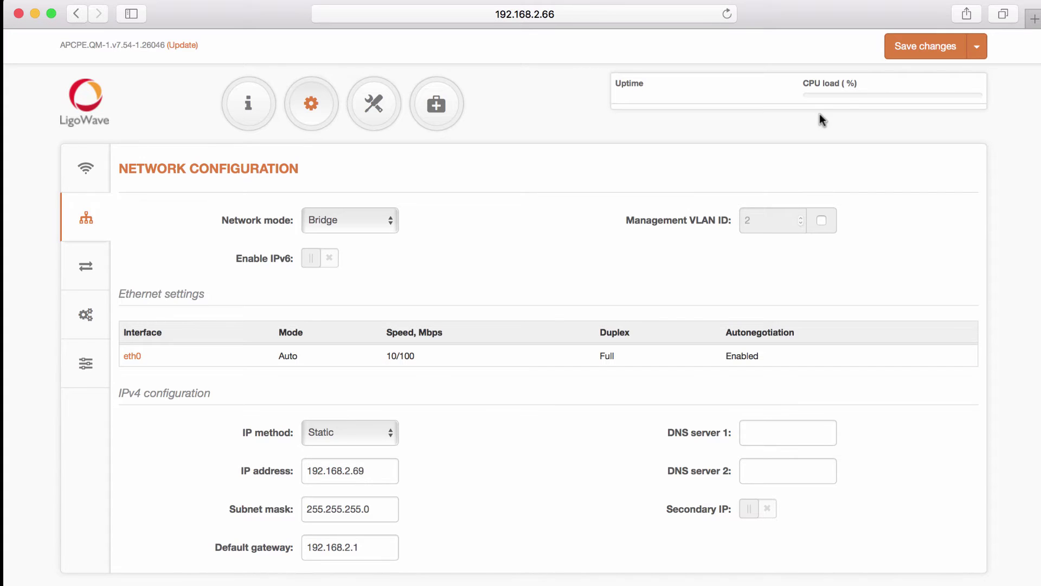
click(921, 46)
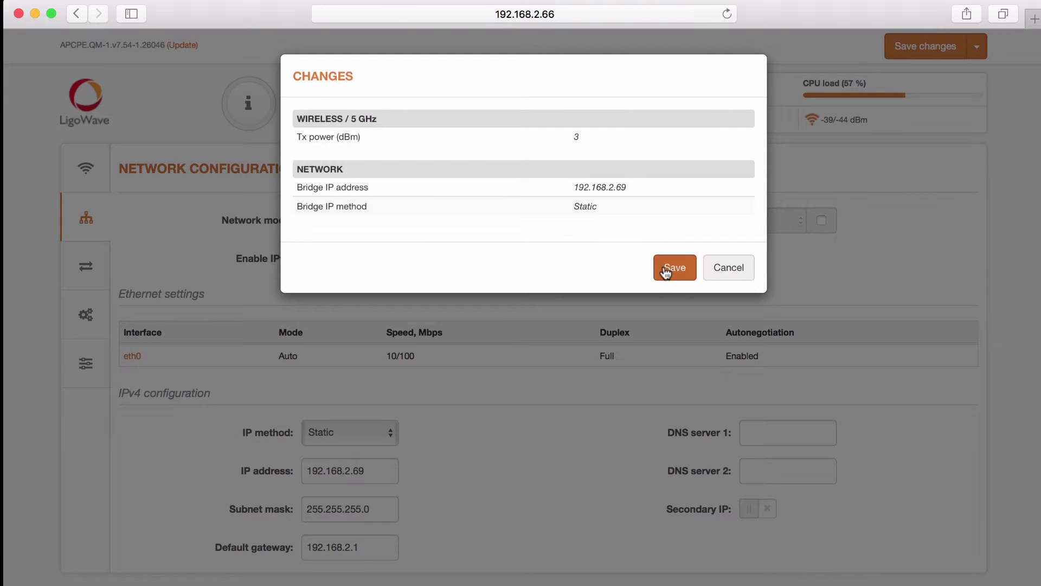
click(666, 271)
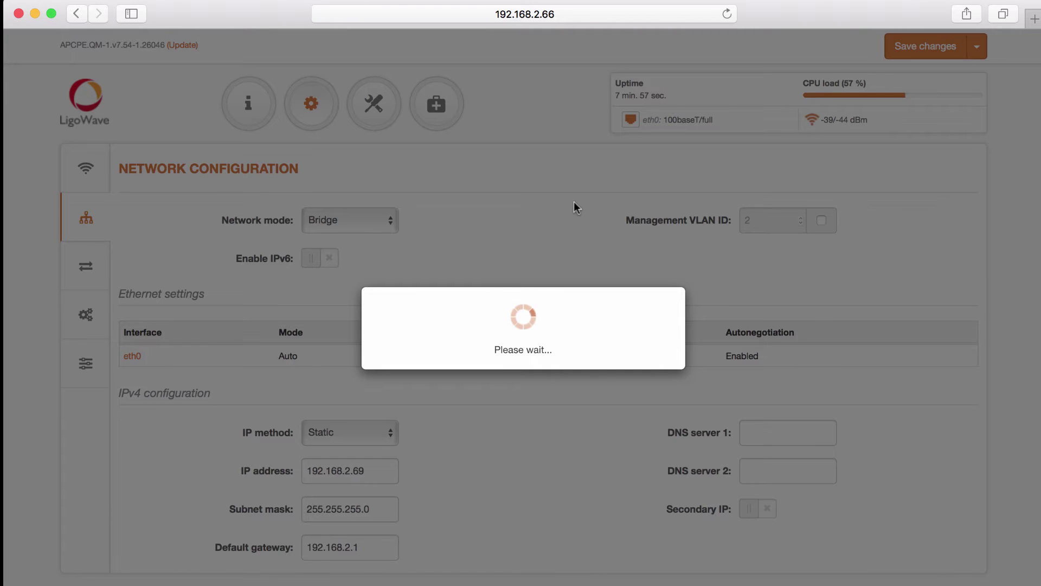
Step: Reload the radio page at 192.168.2.66 and log in with the saved credentials
click(561, 15)
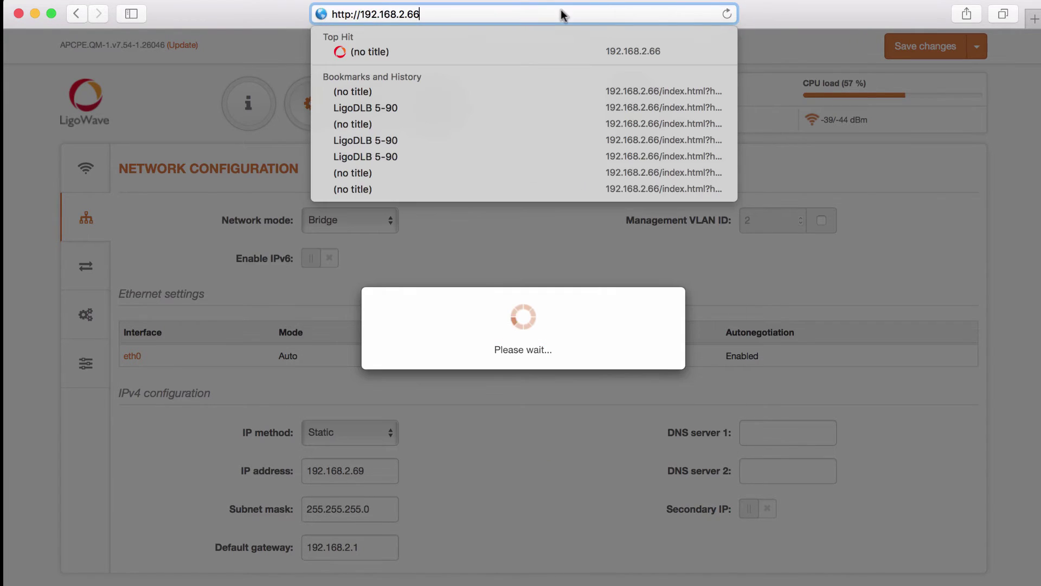
key(Return)
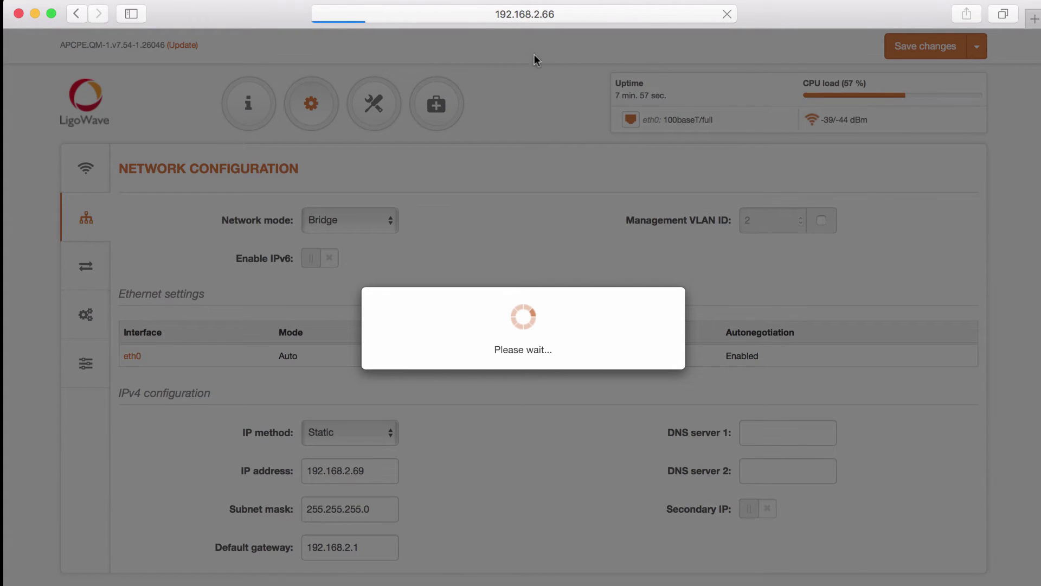
click(466, 12)
key(Return)
key(Down)
key(Return)
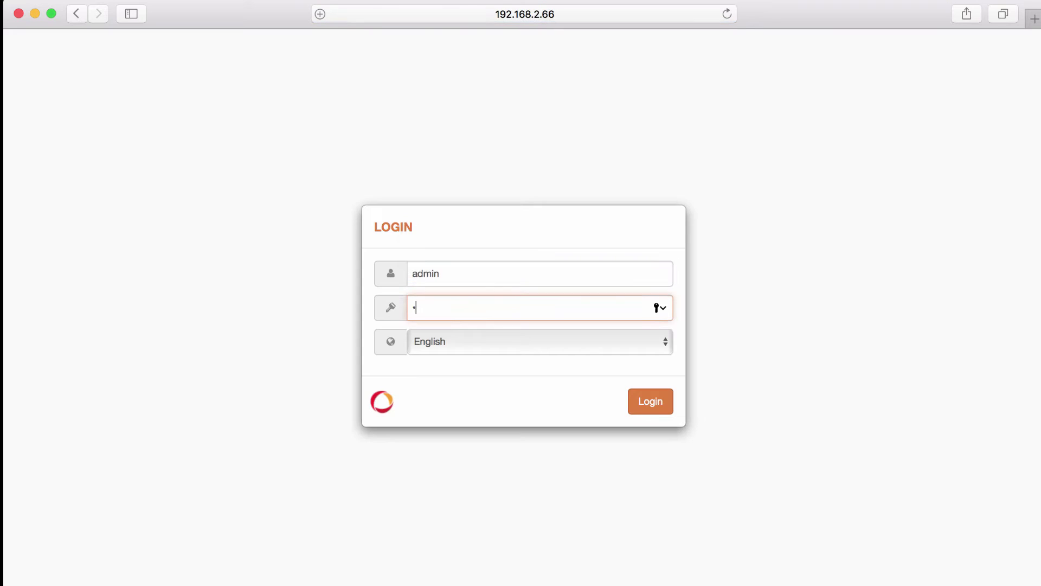
key(Return)
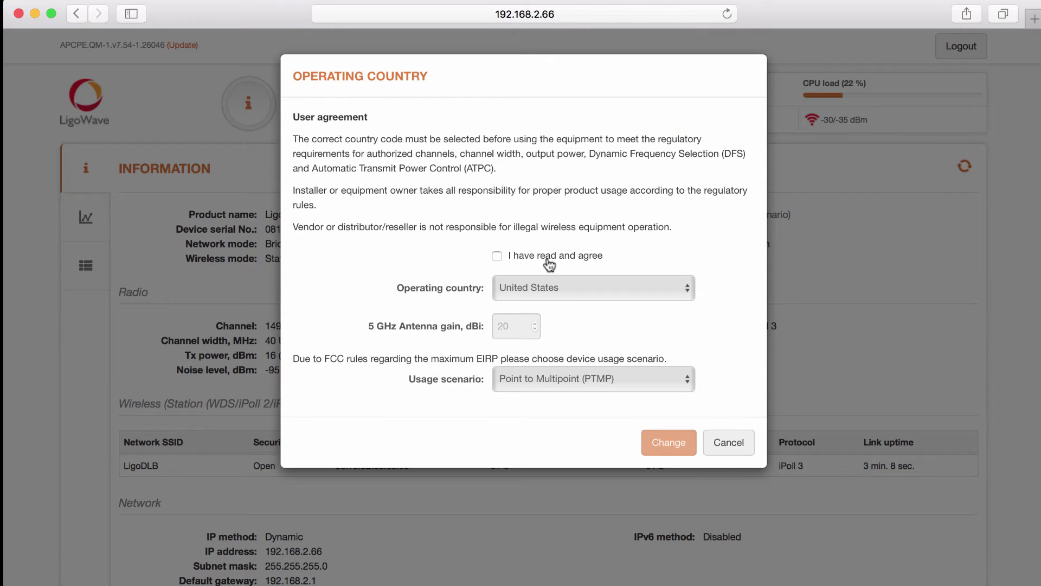
Step: Accept the operating country agreement, then log back in as admin with the account password
click(550, 264)
click(665, 437)
text(admin)
key(Tab)
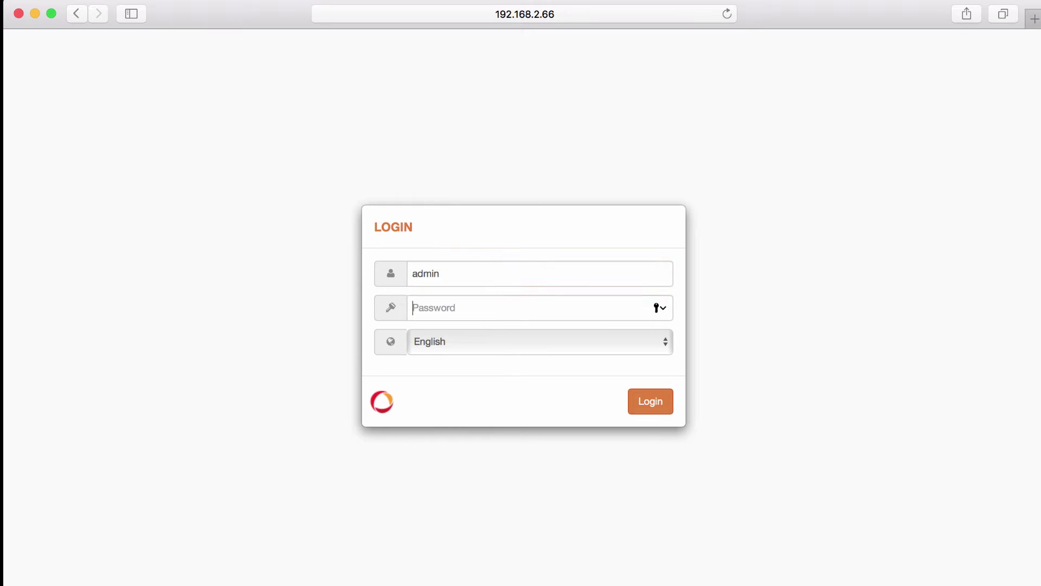
text(admin01)
key(Return)
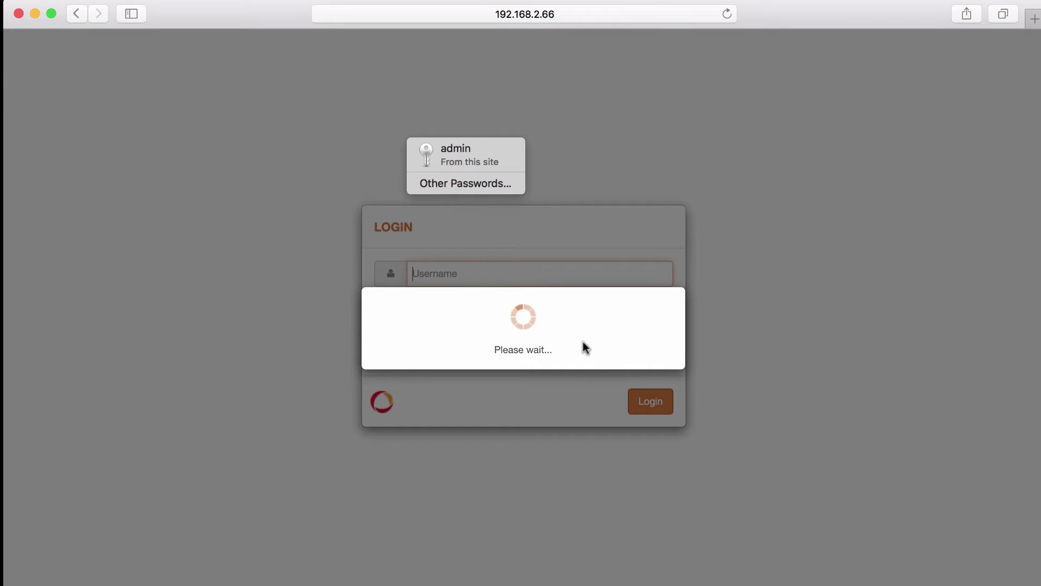
text(admin)
key(Tab)
text(admin01)
key(Return)
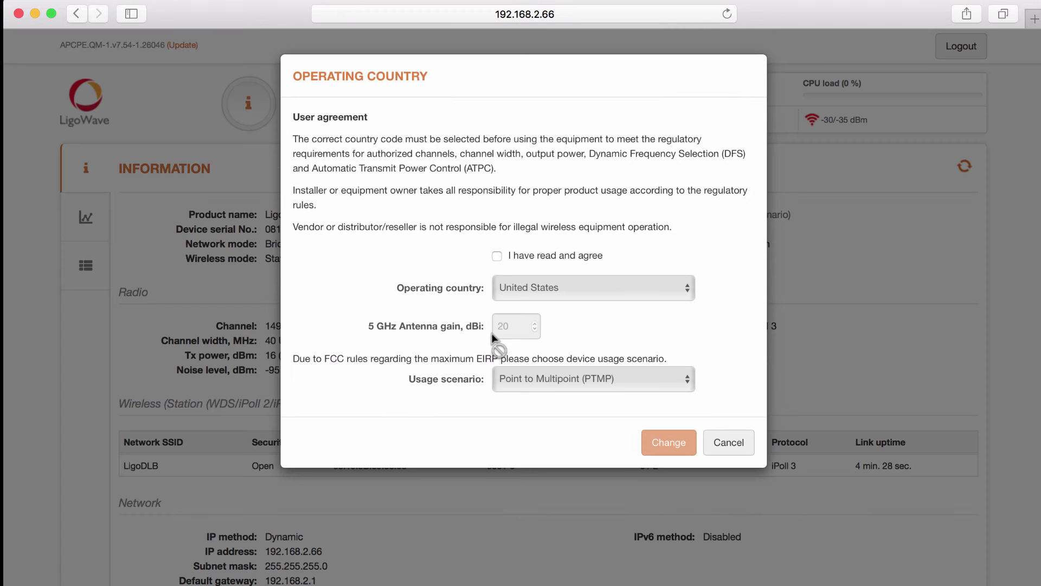
Step: Accept the country agreement and switch the network IP method to Static
click(498, 256)
click(669, 442)
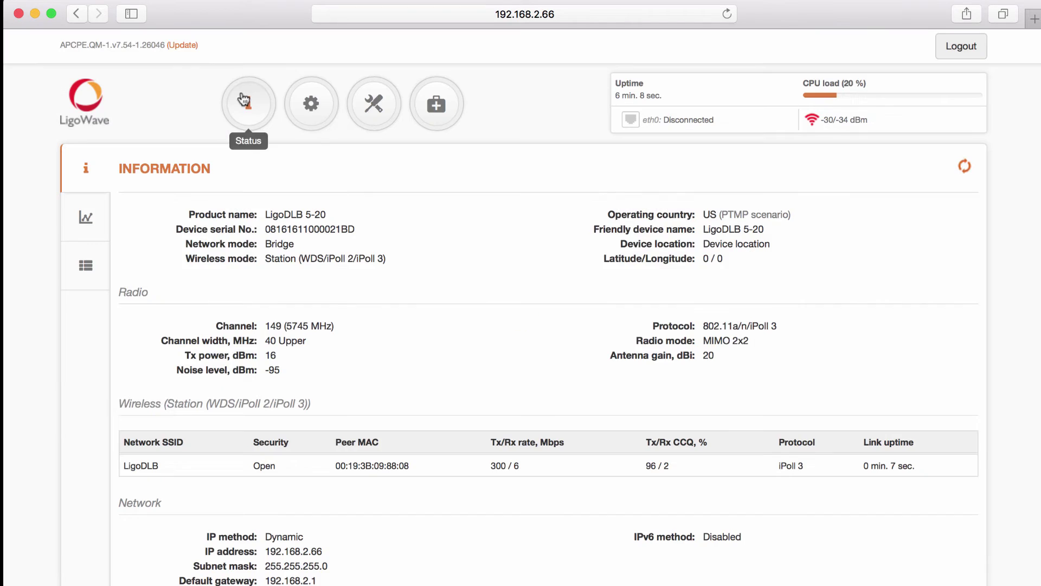
click(308, 109)
click(302, 337)
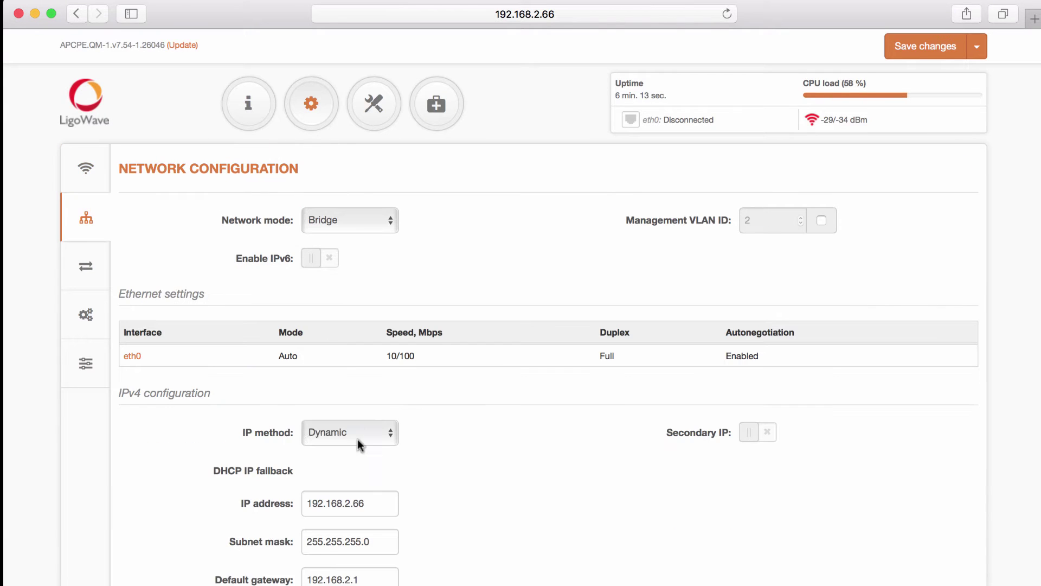
click(357, 434)
click(336, 445)
Step: Change the IP to 192.168.2.67, save, and dismiss the save-password prompt
click(391, 471)
key(BackSpace)
text(7)
click(926, 46)
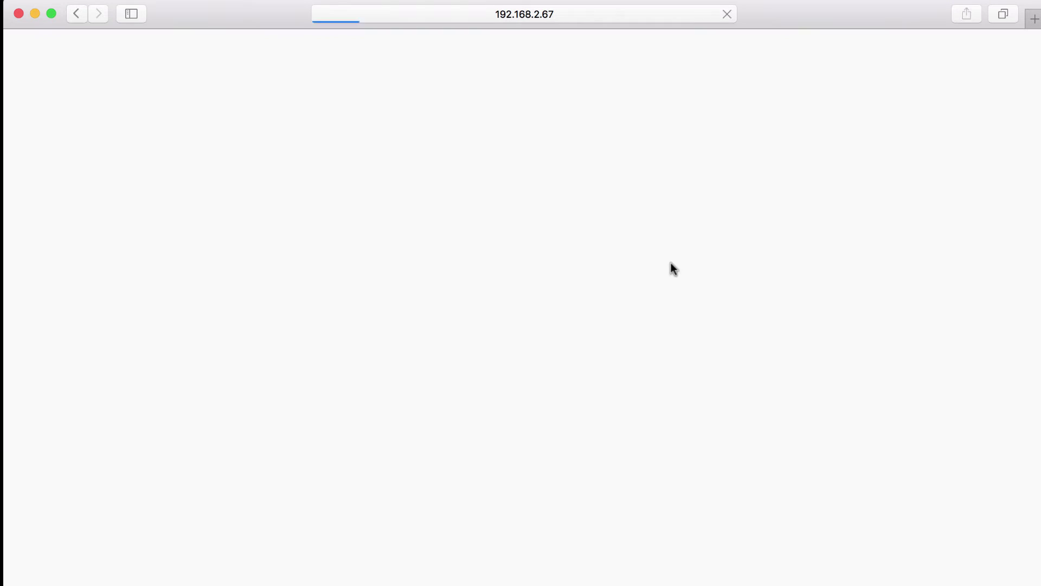
text(ad)
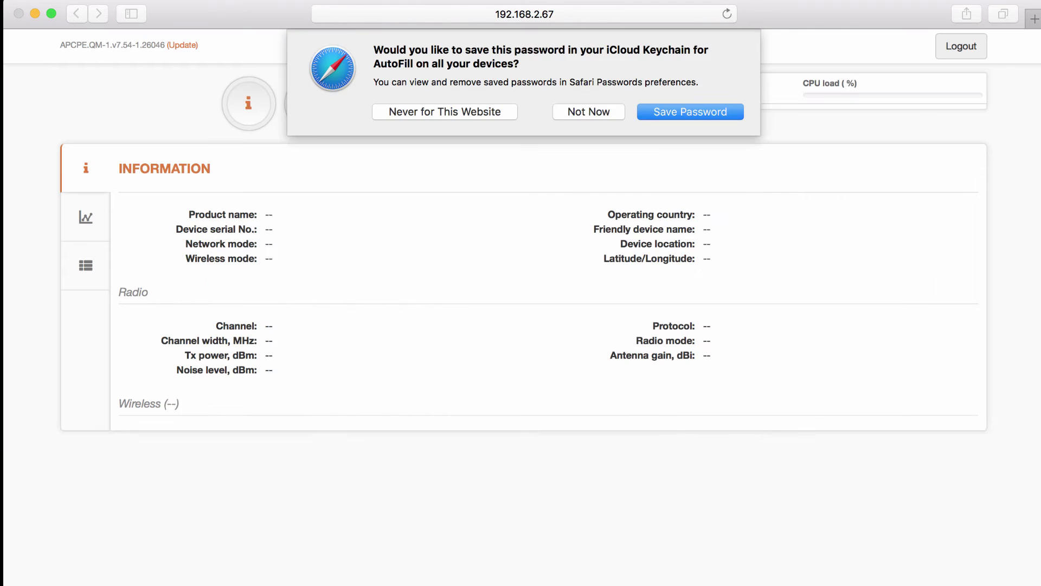
click(588, 109)
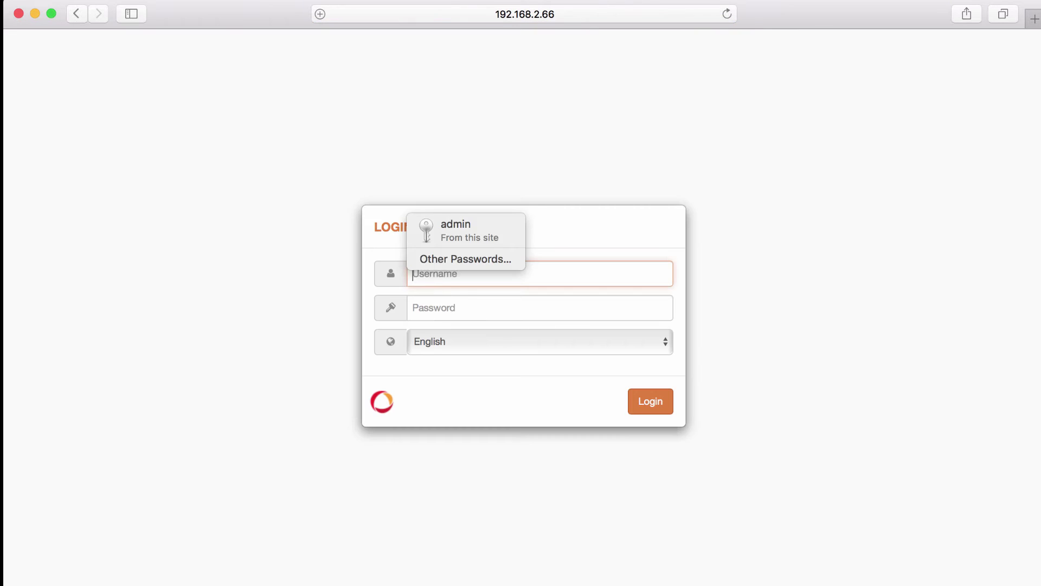
Step: Log in with saved credentials, accept the country agreement, and lower Tx power to 3 dBm
key(Return)
key(Return)
click(557, 272)
click(667, 439)
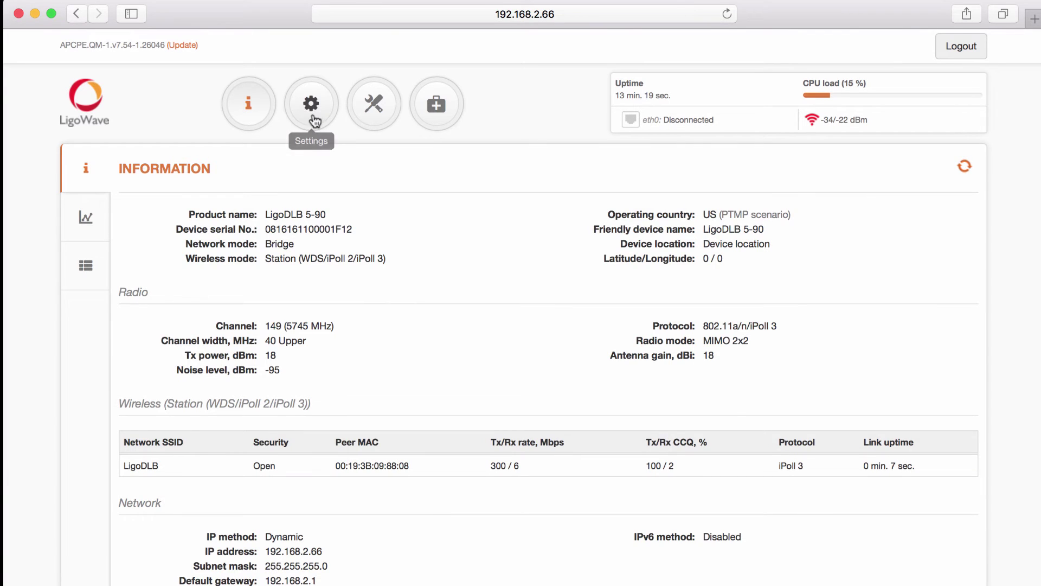
click(312, 115)
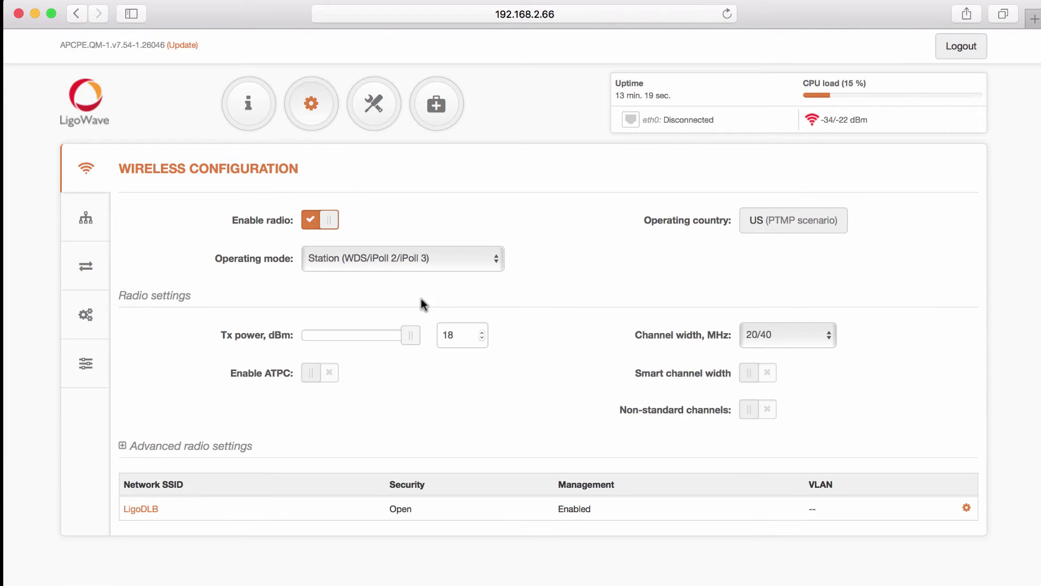
drag(321, 337, 258, 340)
Step: Set a static IP of 192.168.2.68 and save and confirm the network changes
click(101, 223)
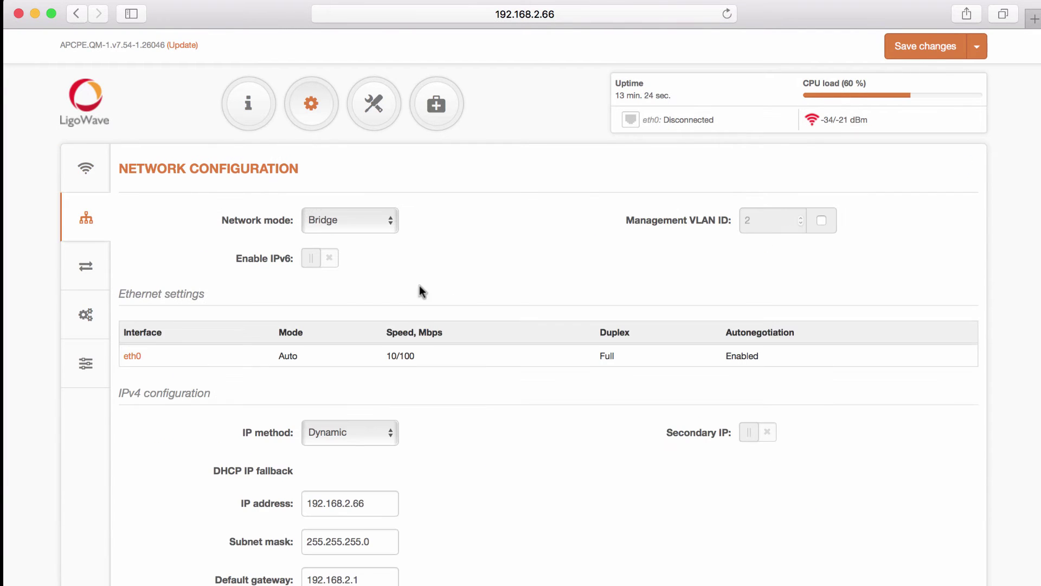
click(347, 435)
click(338, 418)
click(372, 470)
key(BackSpace)
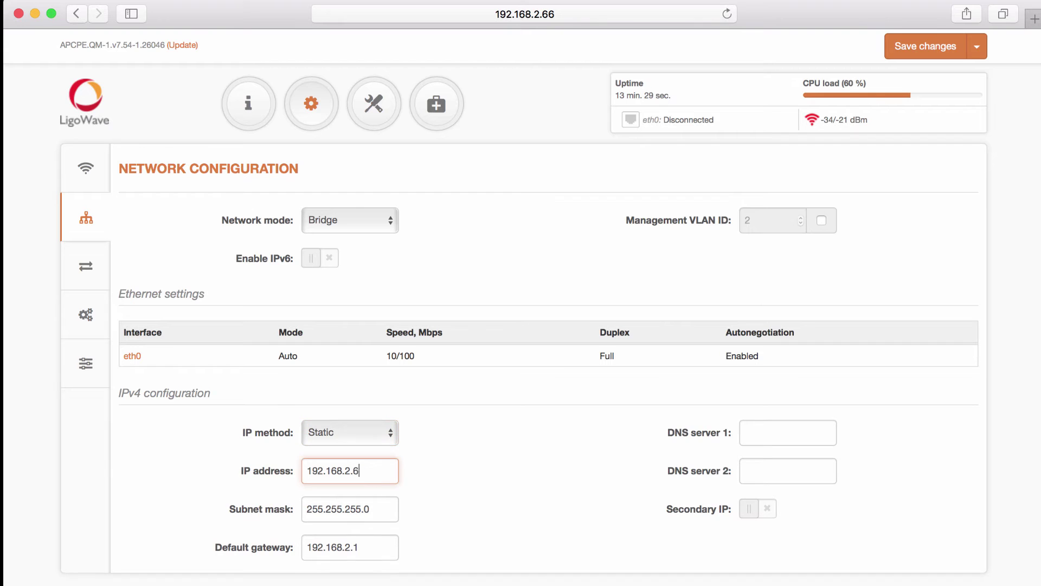
text(8)
click(922, 49)
click(675, 268)
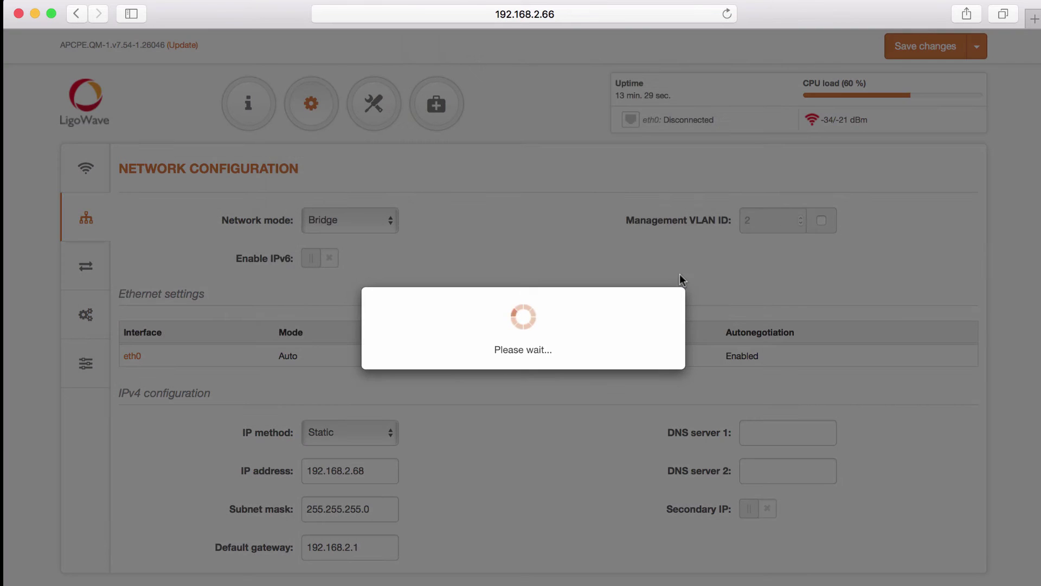
Step: Log back in, check the wireless settings, then view the status page showing 3 stations
key(Return)
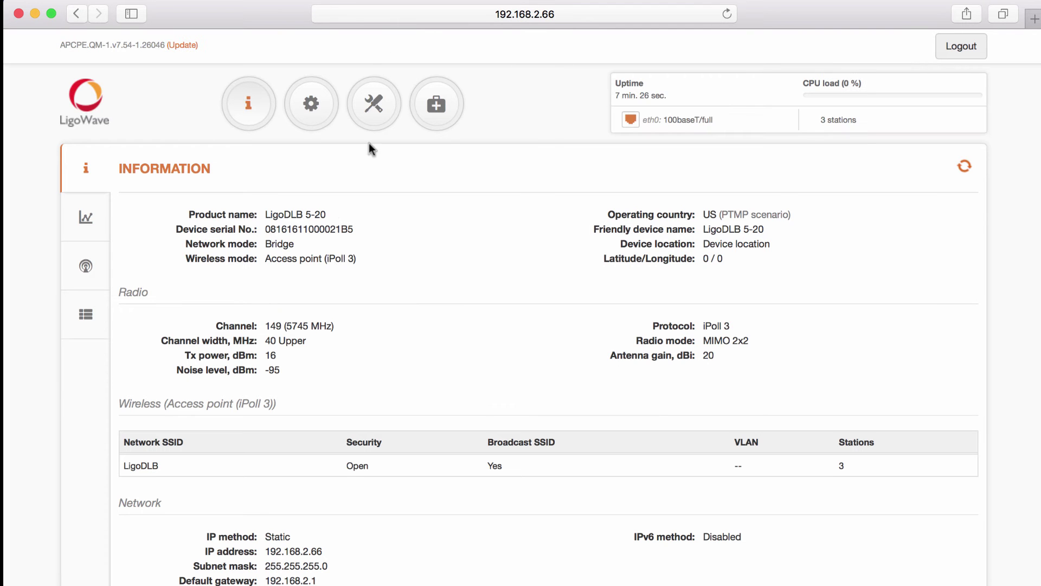
click(310, 124)
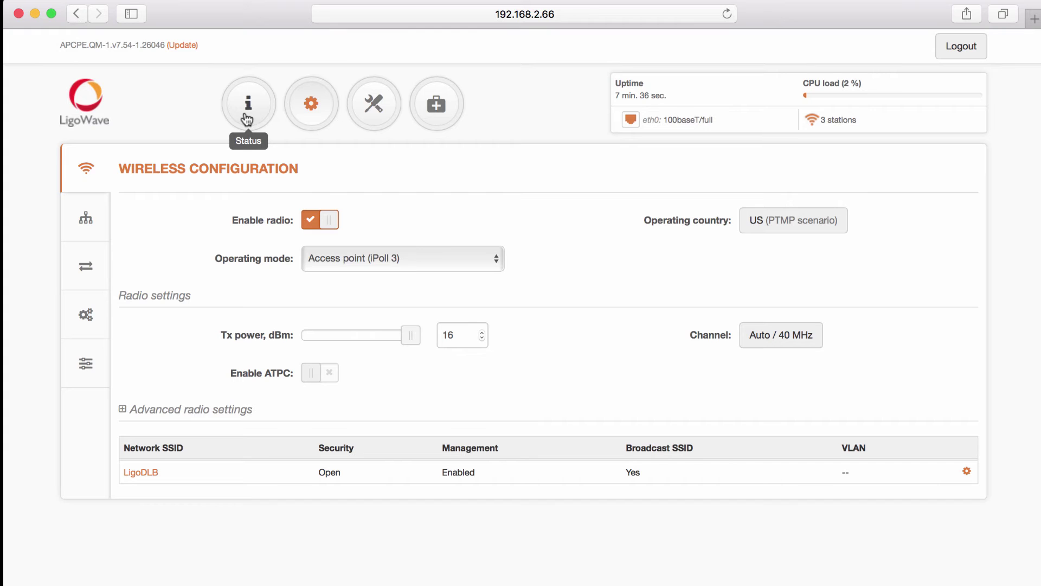
click(247, 119)
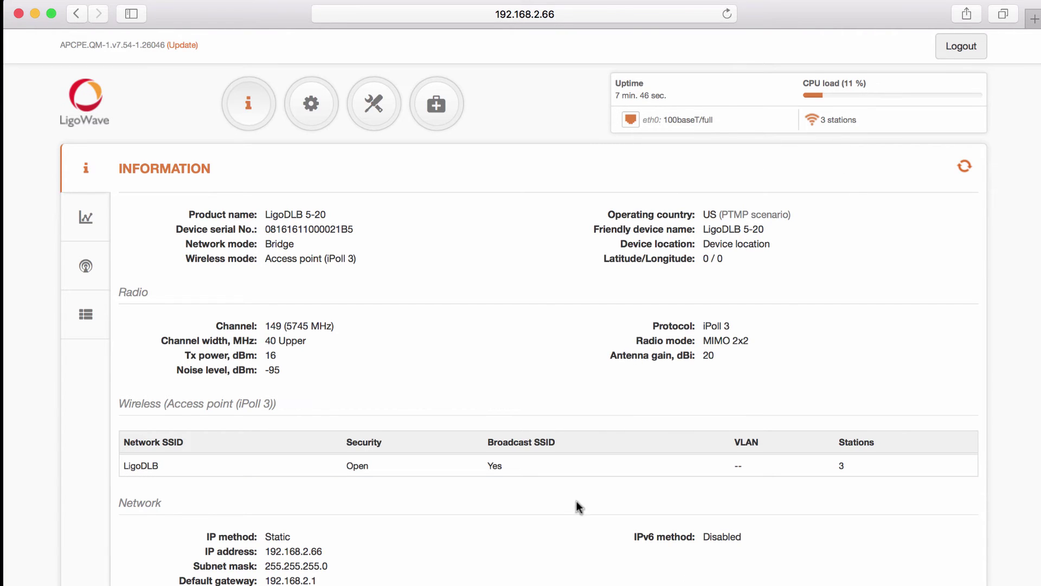
Step: Open Terminal and ping 192.168.2.67 until replies show 0.0% packet loss
mouse_move(512, 583)
click(604, 580)
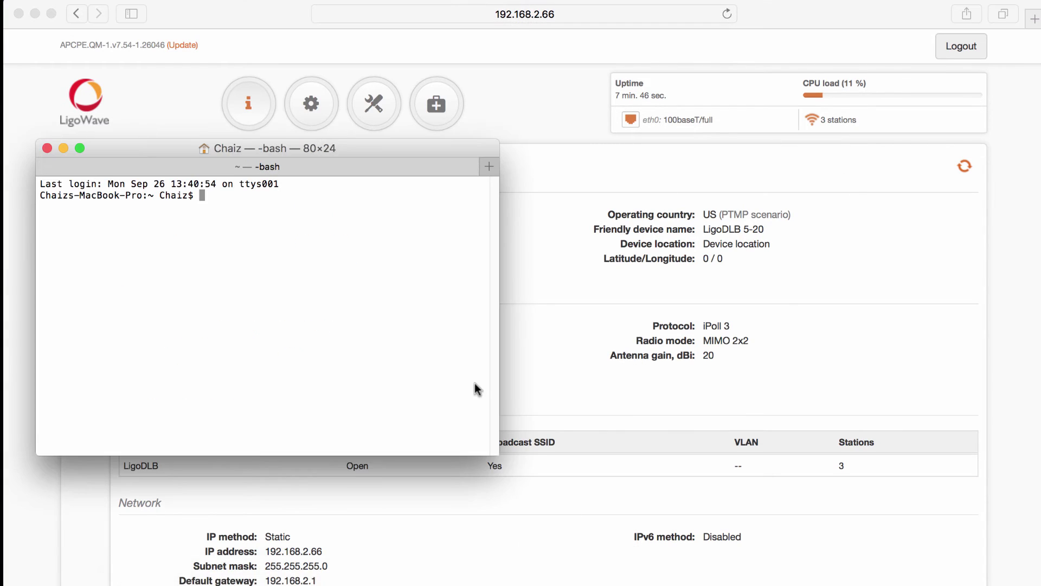
text(ping 192.168.2.66)
key(BackSpace)
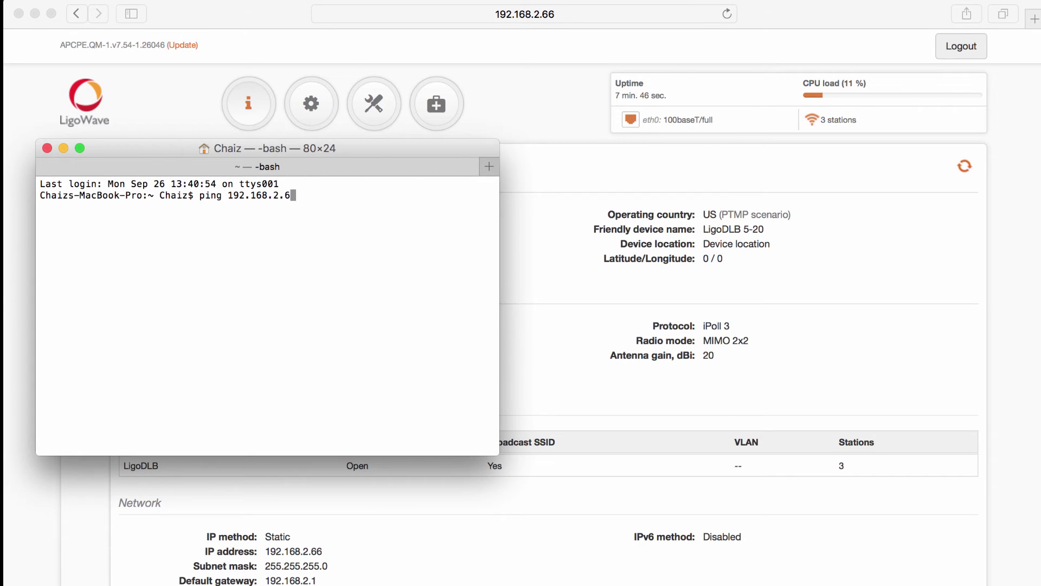
text(7)
key(Return)
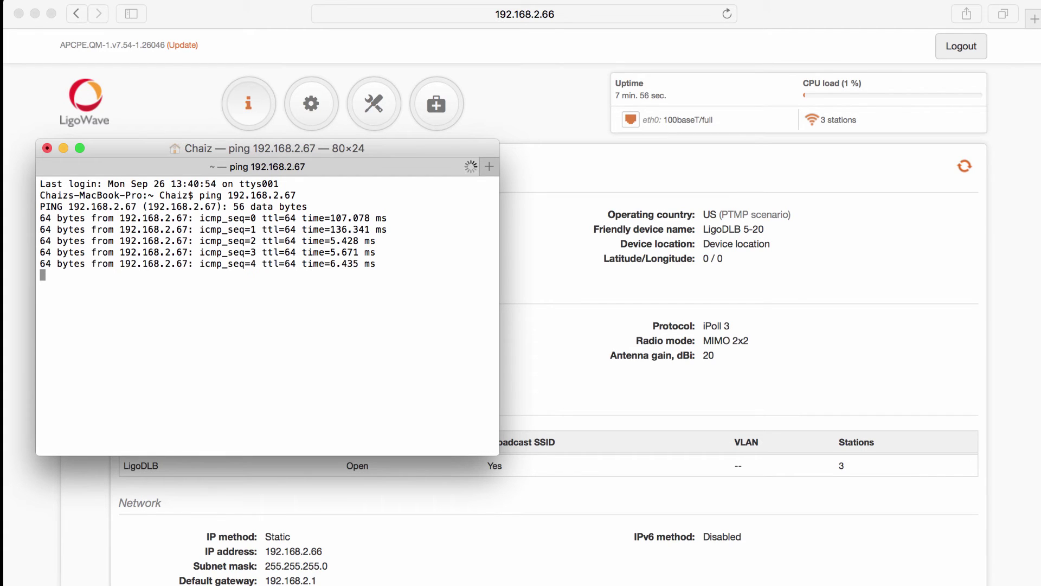
key(ctrl+c)
Step: Ping 192.168.2.68 and 192.168.2.69 in turn, then close the Terminal window
key(Up)
key(BackSpace)
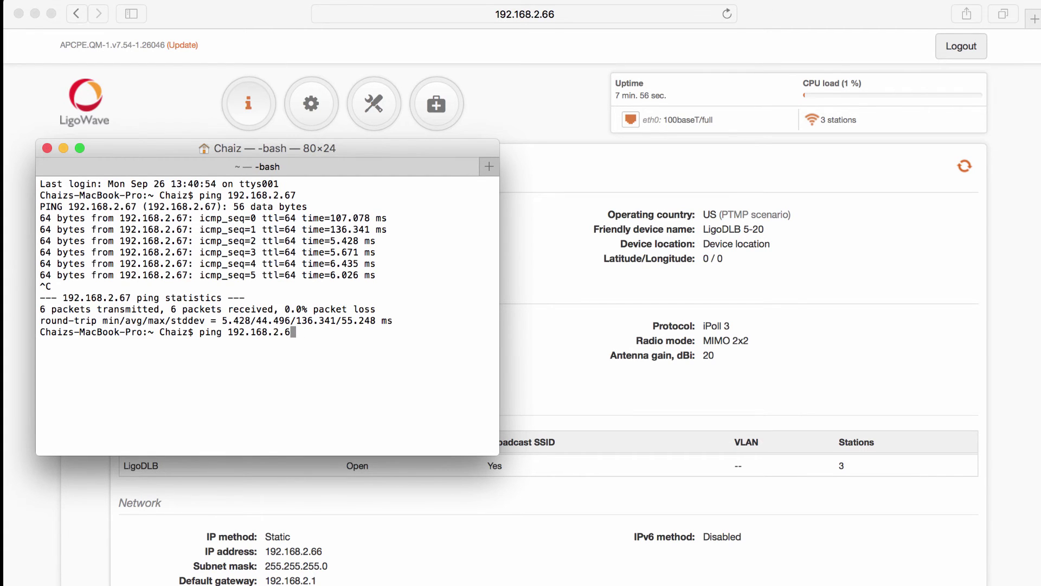
text(8)
key(Return)
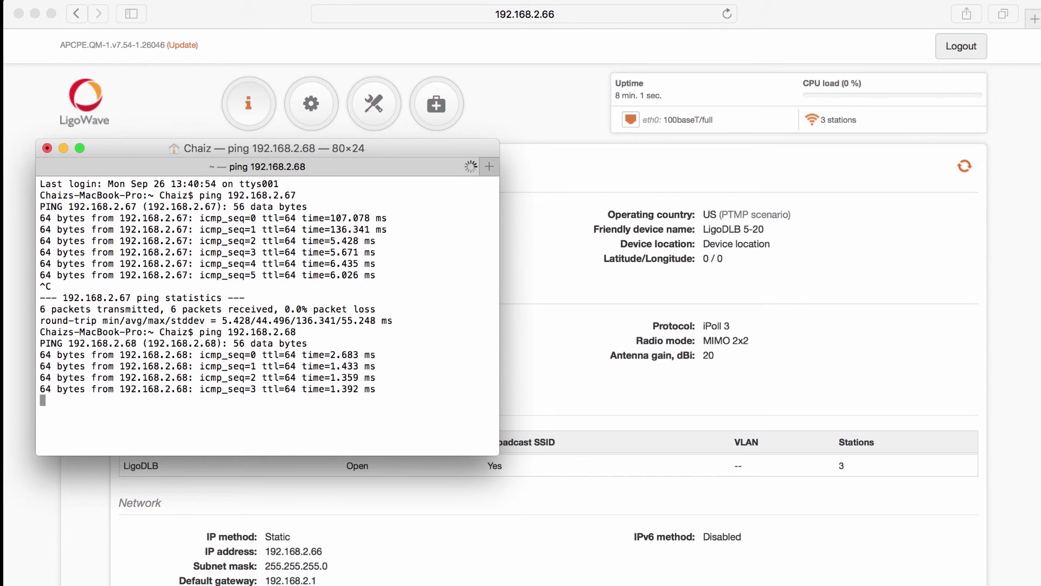
key(ctrl+c)
key(Up)
key(BackSpace)
text(92.168.2.69)
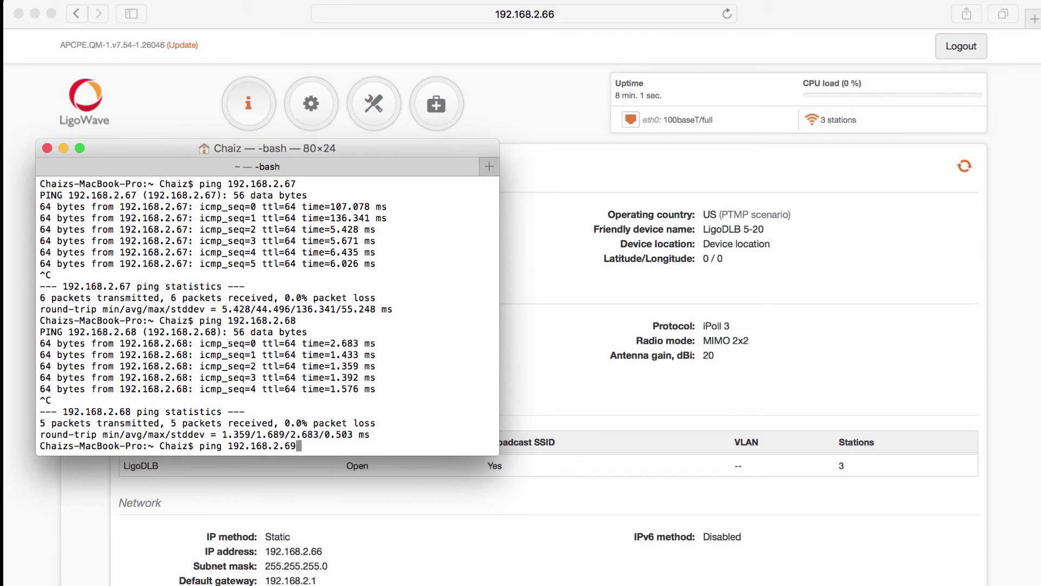
key(Return)
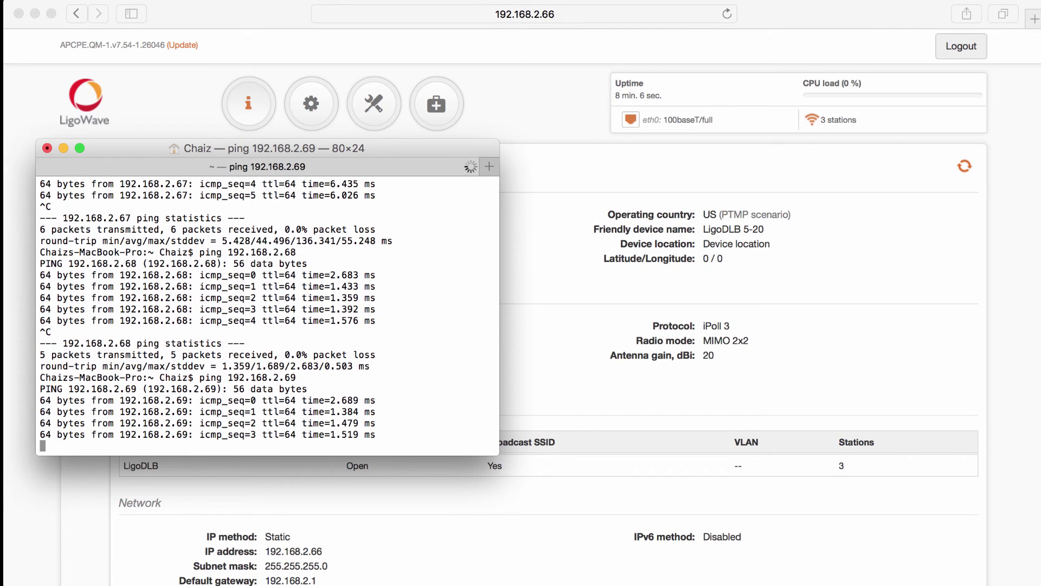
key(ctrl+c)
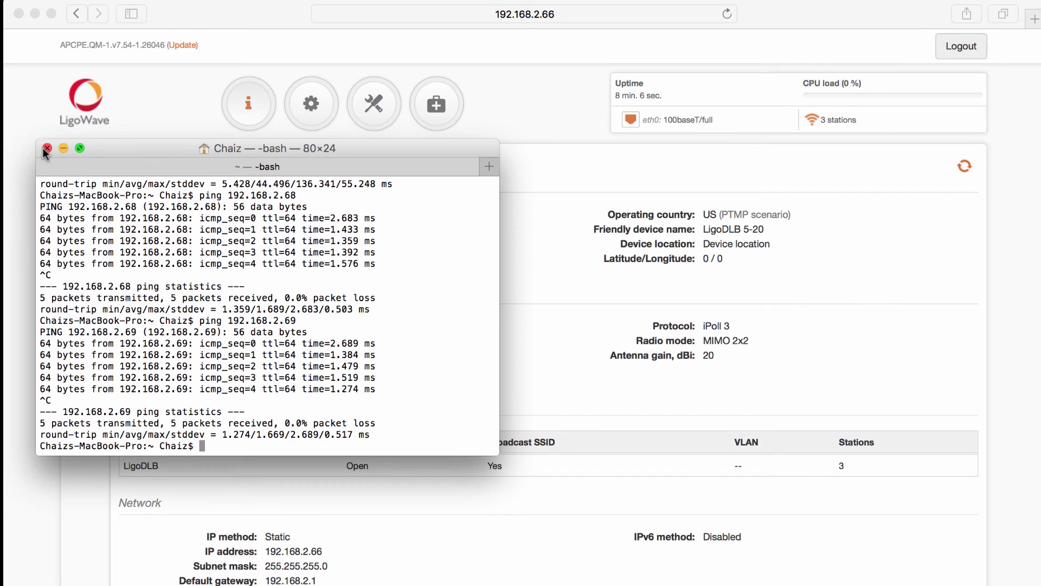
click(48, 148)
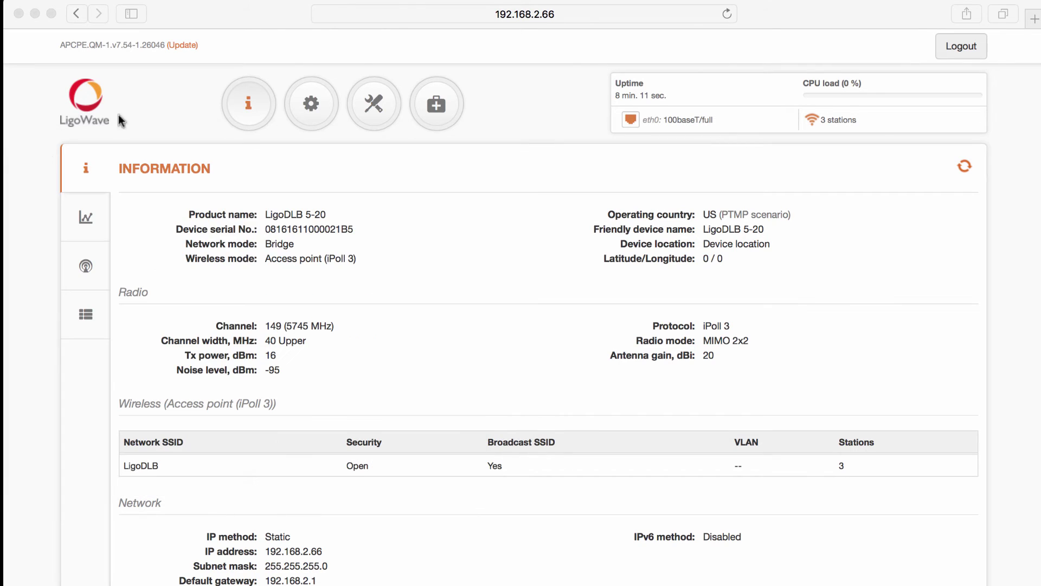
Step: Open a new blank Safari tab and switch to it
click(1032, 21)
click(1033, 22)
click(1031, 20)
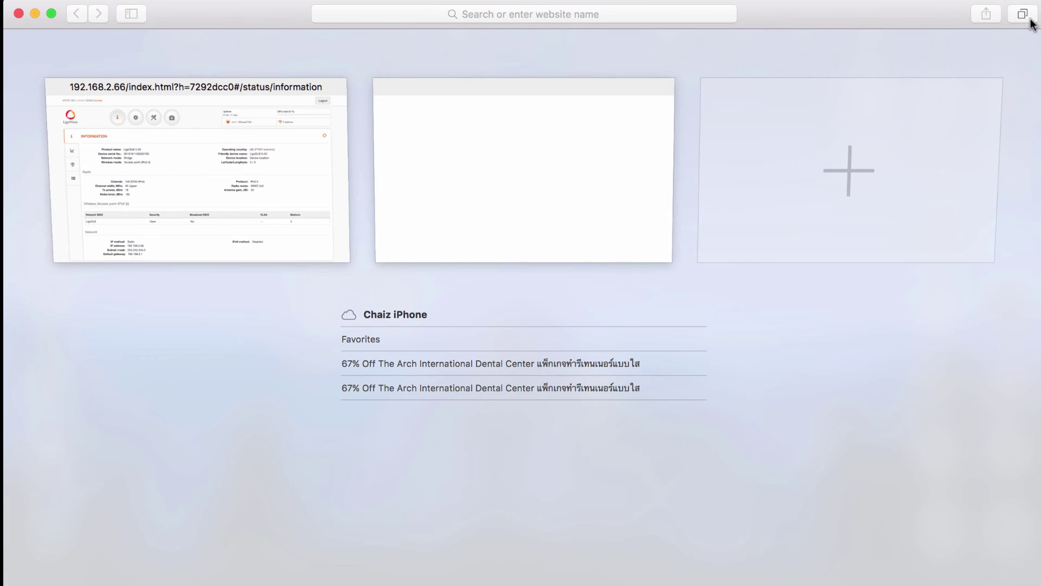
click(560, 149)
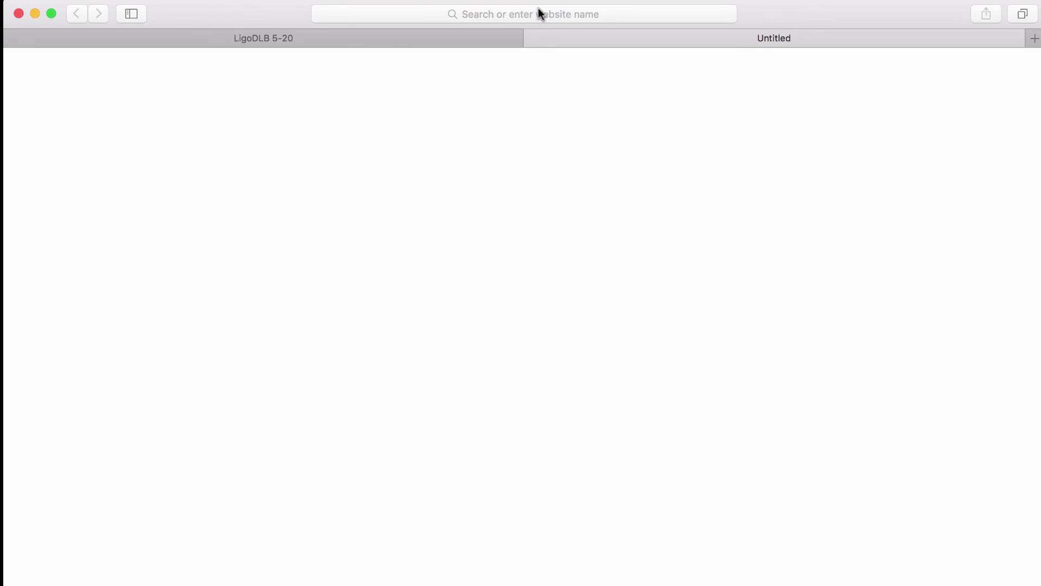
Step: Load the other radio's web page in the new tab, log in, and decline saving the password
click(540, 12)
text(1)
key(Down)
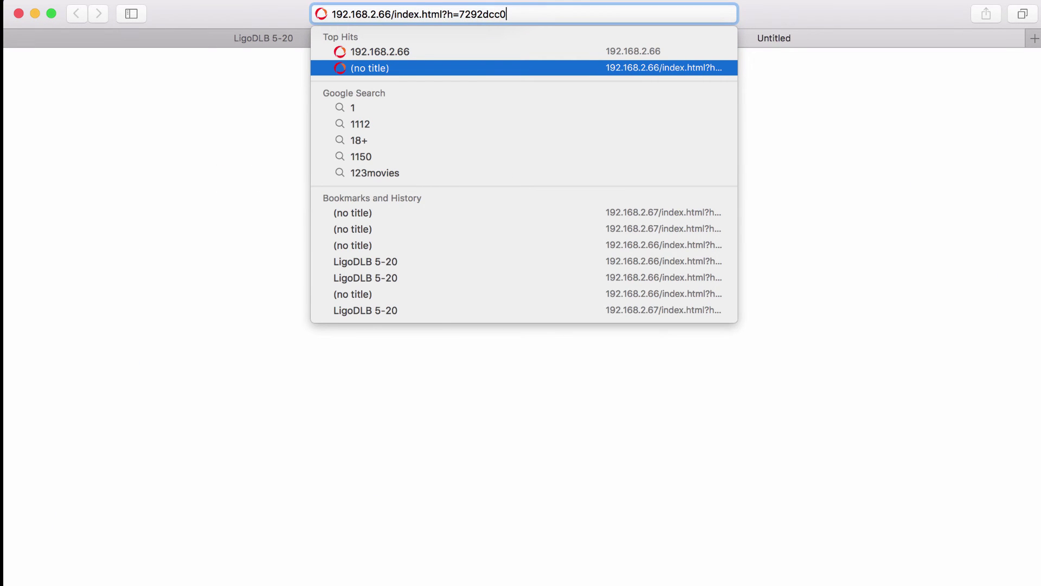
key(BackSpace)
key(BackSpace)
key(BackSpace)
key(BackSpace)
key(BackSpace)
key(BackSpace)
key(BackSpace)
key(BackSpace)
key(BackSpace)
key(BackSpace)
key(BackSpace)
key(BackSpace)
key(BackSpace)
key(BackSpace)
key(BackSpace)
key(BackSpace)
key(BackSpace)
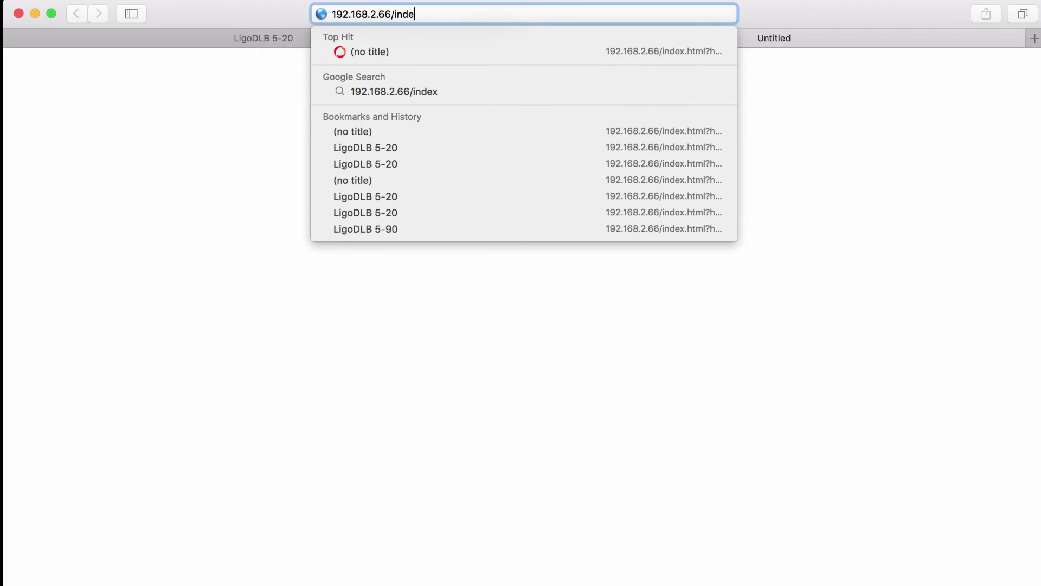
key(BackSpace)
key(BackSpace)
key(BackSpace)
key(BackSpace)
key(BackSpace)
key(BackSpace)
text(7)
key(Return)
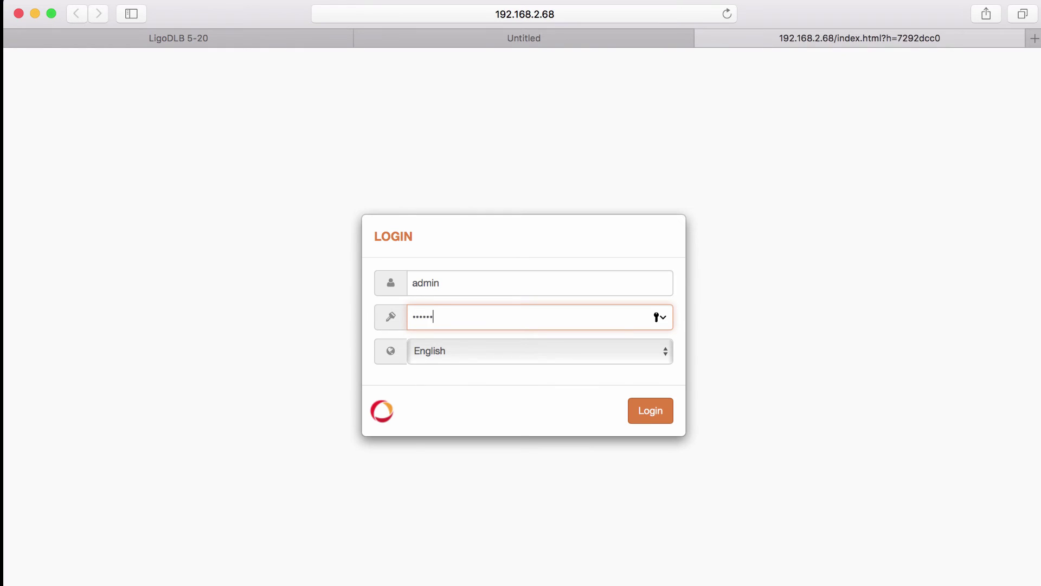
key(Return)
click(600, 130)
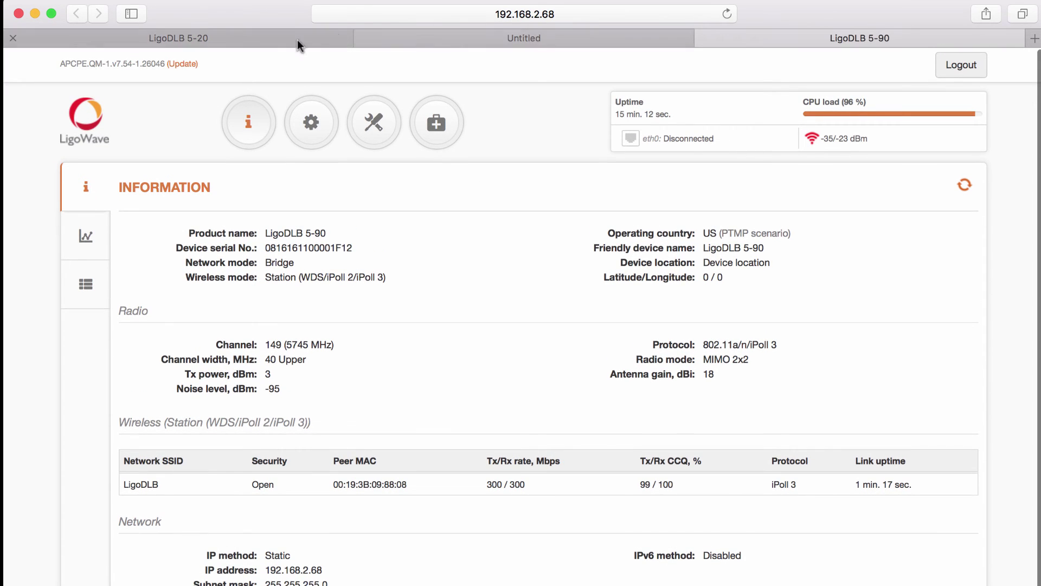
Step: Close the Untitled tab, review the LigoDLB 5-20's network and wireless settings, and return to Status
click(364, 35)
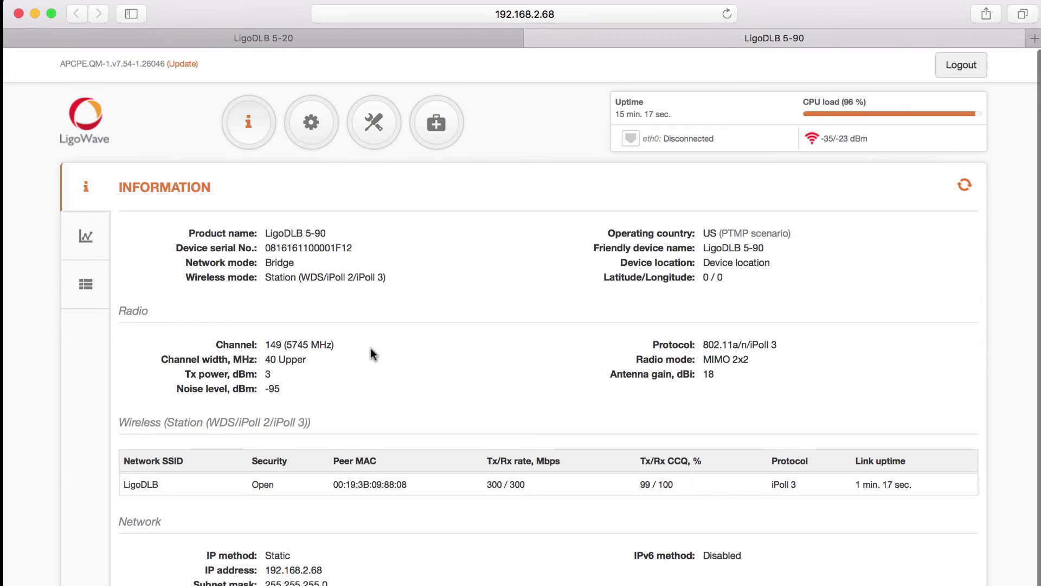
click(302, 35)
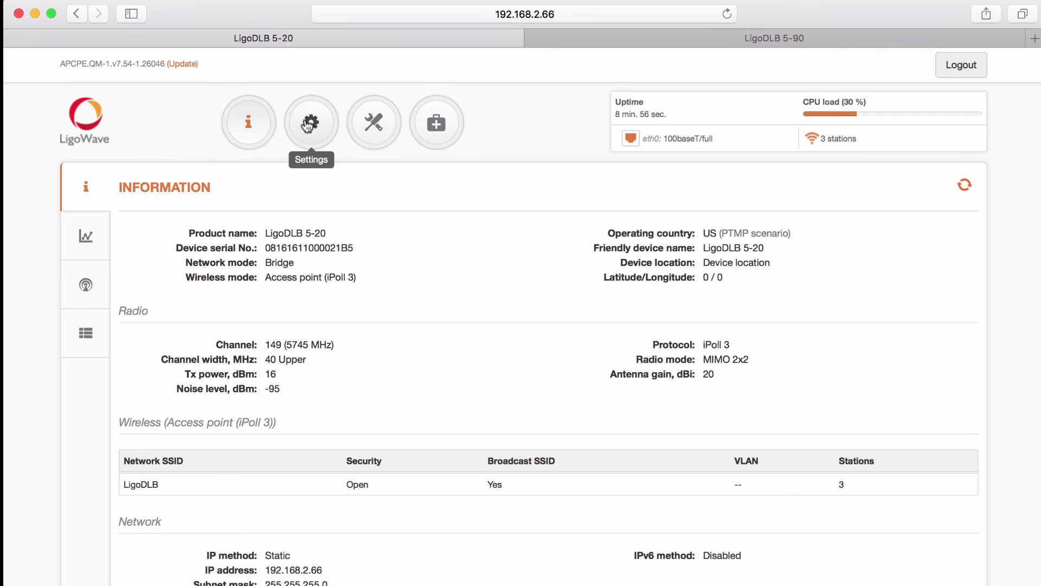
click(307, 125)
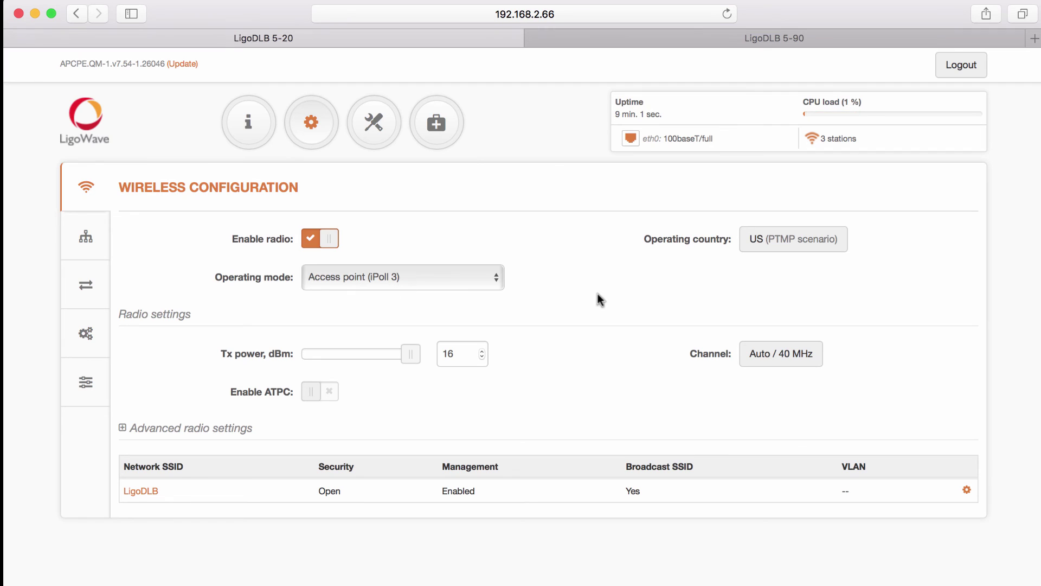
click(84, 237)
click(84, 187)
click(234, 134)
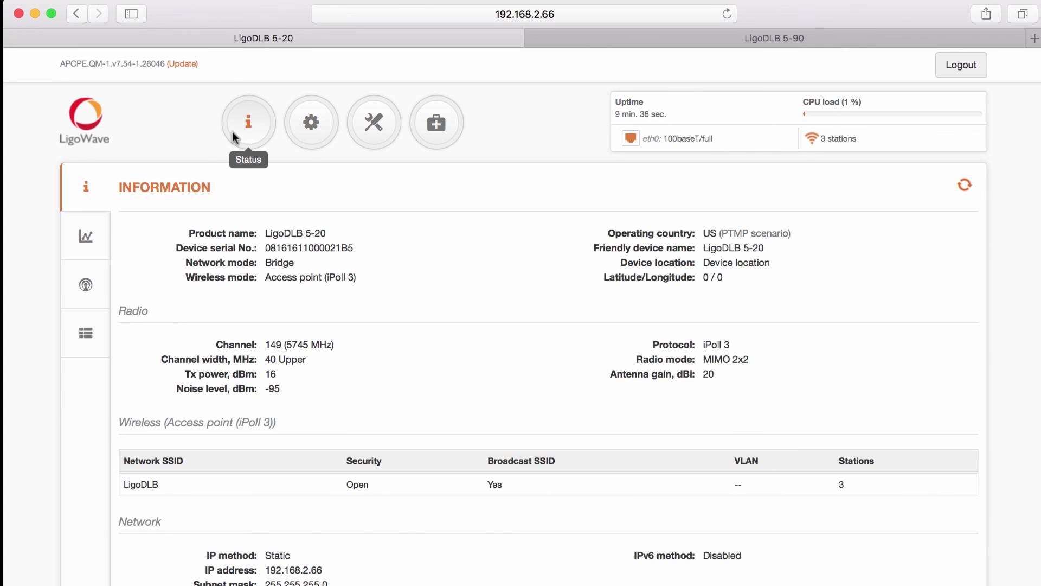